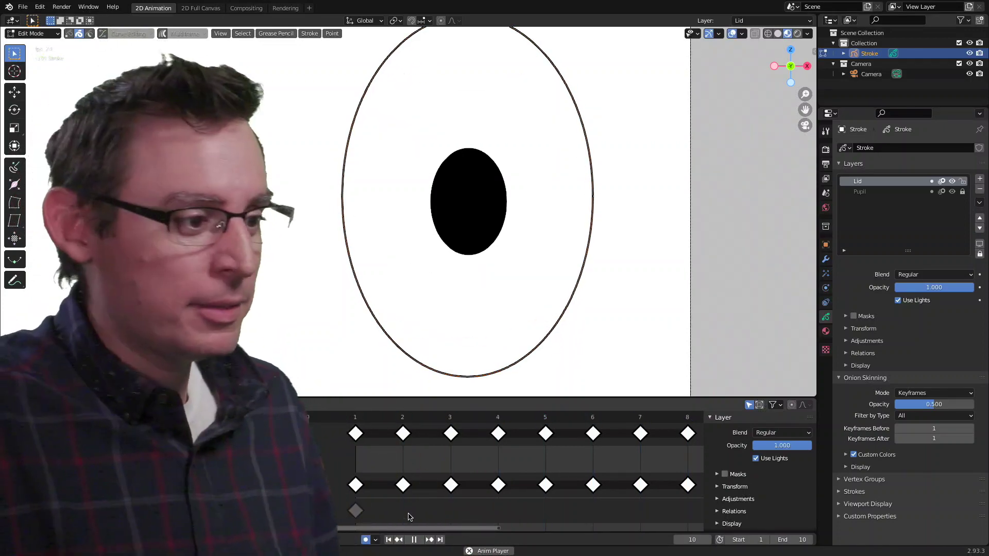
- Make the Pupil layer the active, editable layer and lock the Lid layer
key(Escape)
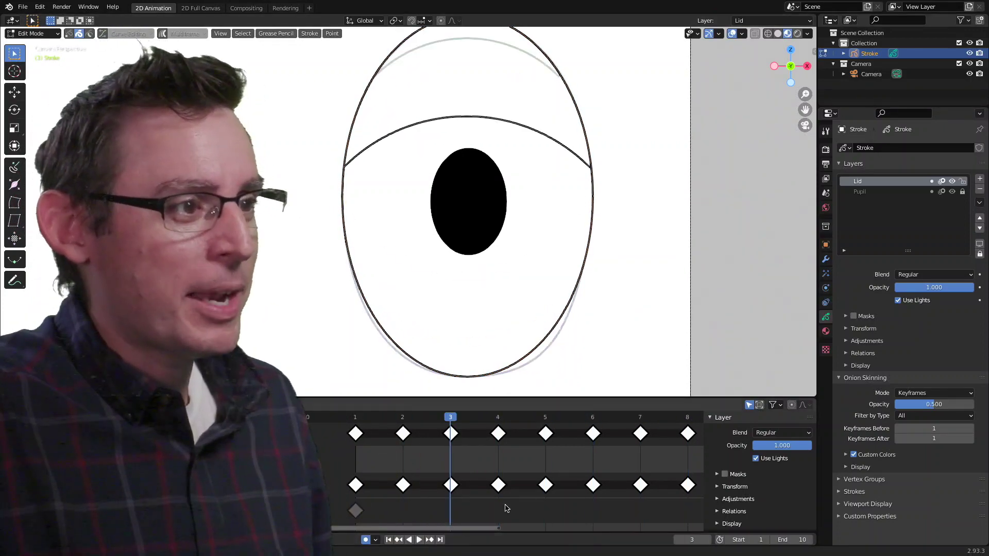
key(space)
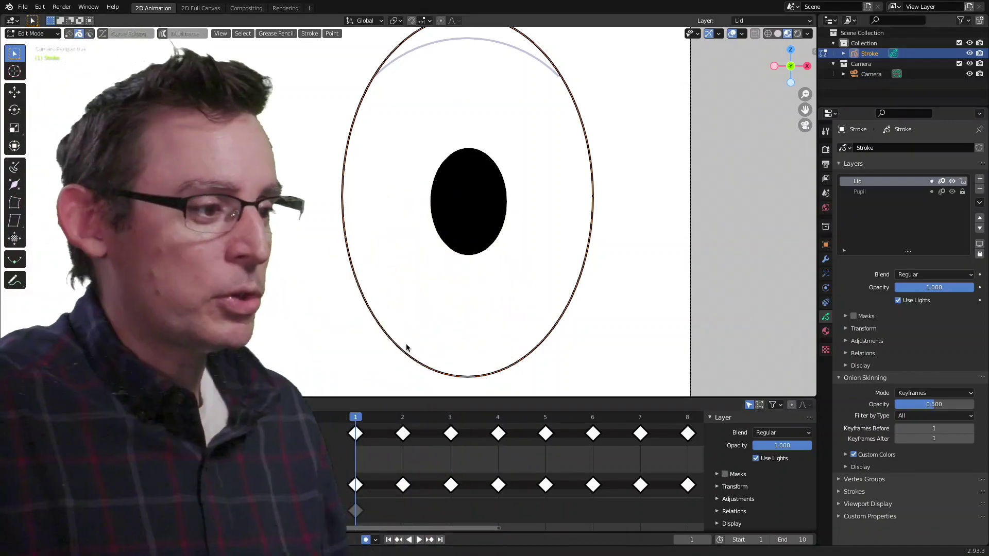
drag(392, 424, 451, 432)
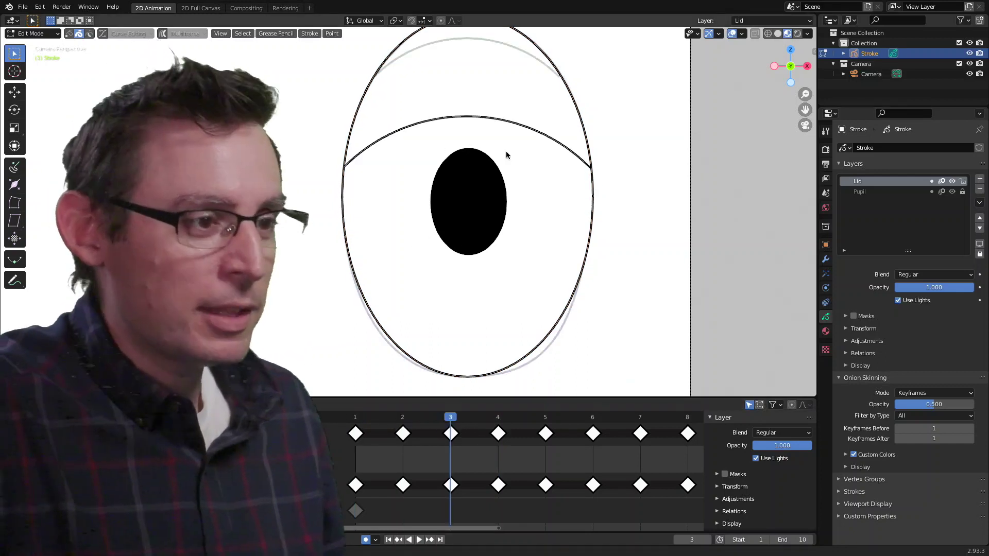
drag(448, 421, 333, 458)
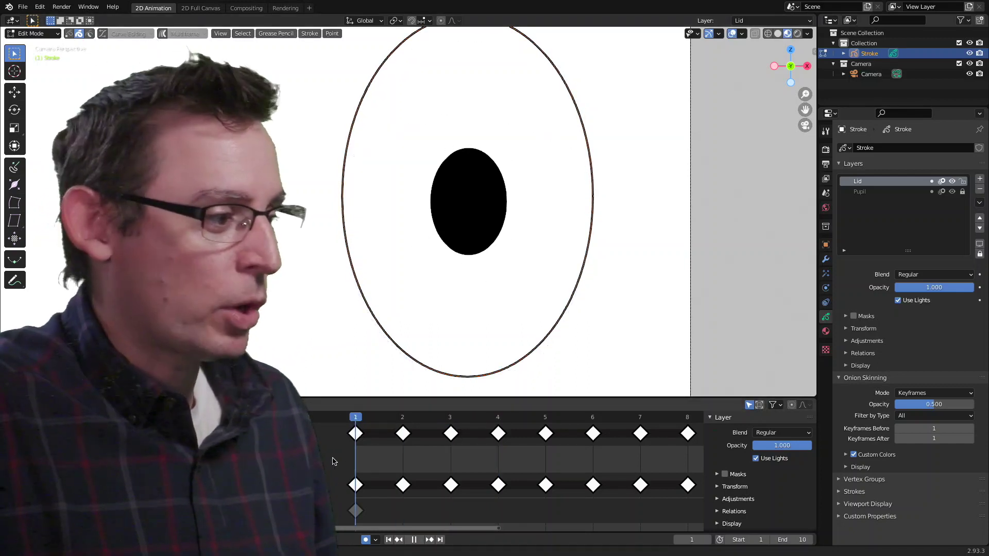
click(56, 485)
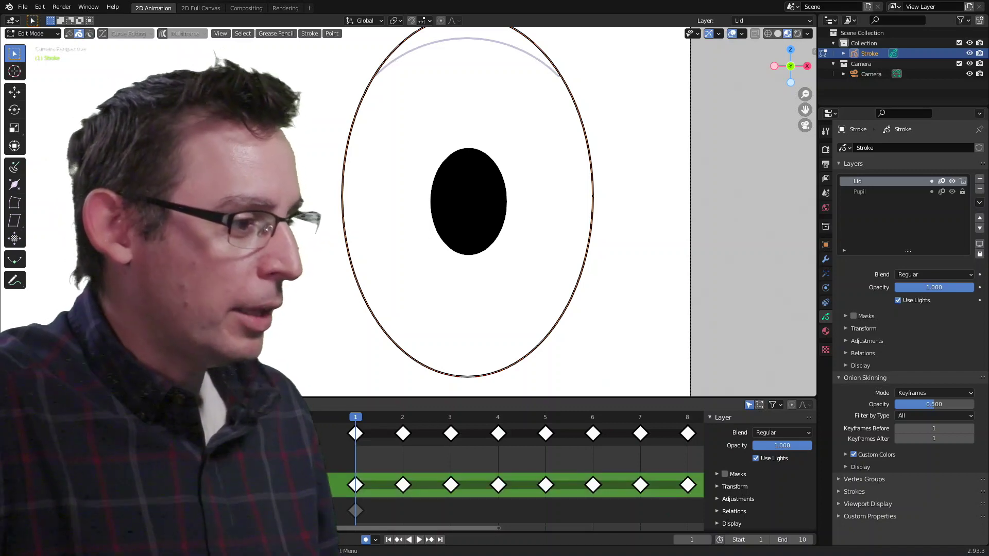
click(57, 511)
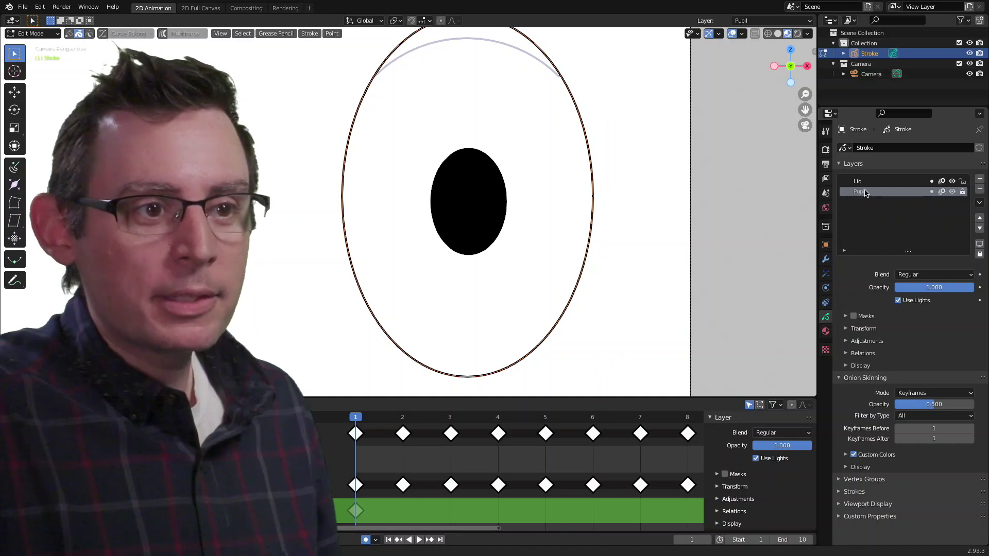
click(962, 182)
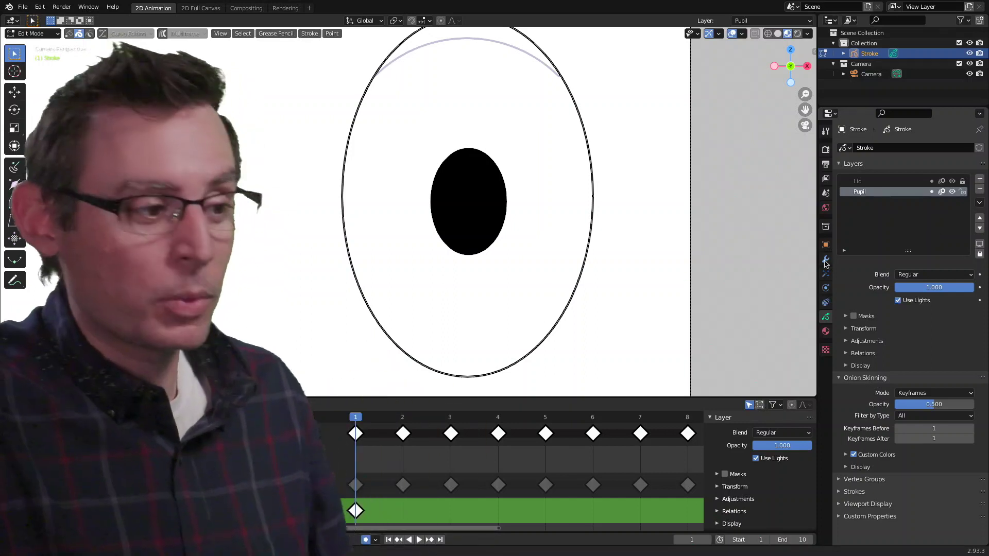
- Lower the pupil slightly along Z at frame 3 so it follows the descending eyelid
drag(359, 419, 403, 418)
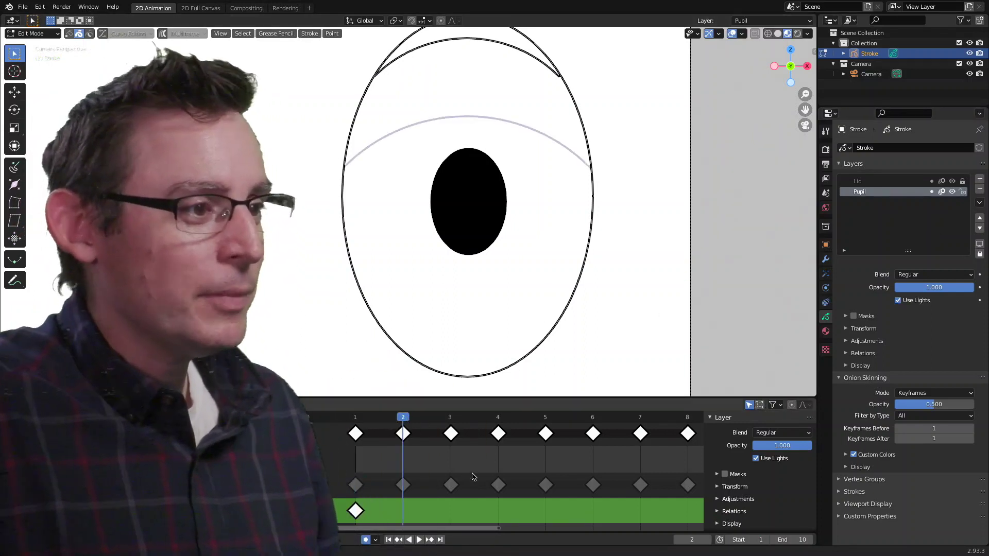
key(space)
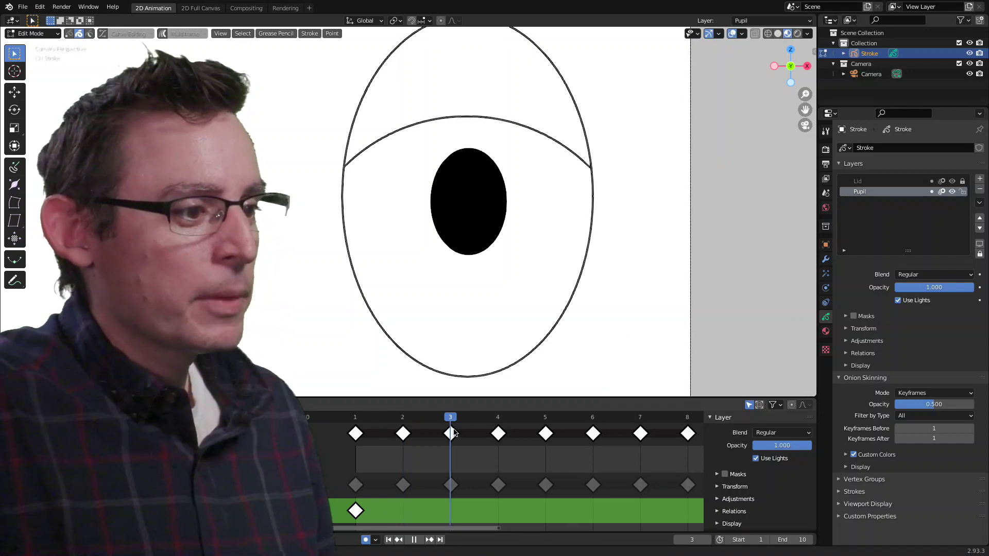
drag(486, 430, 457, 420)
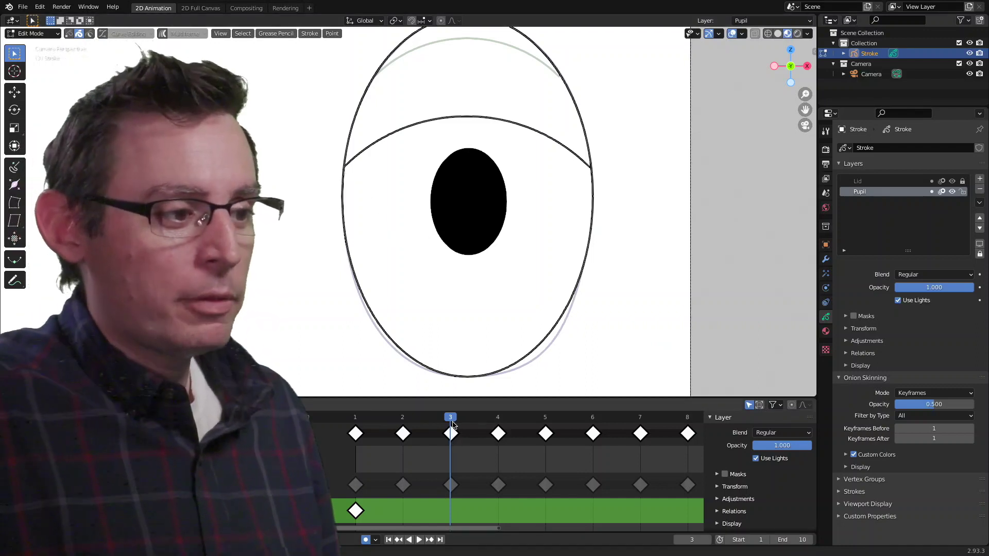
key(space)
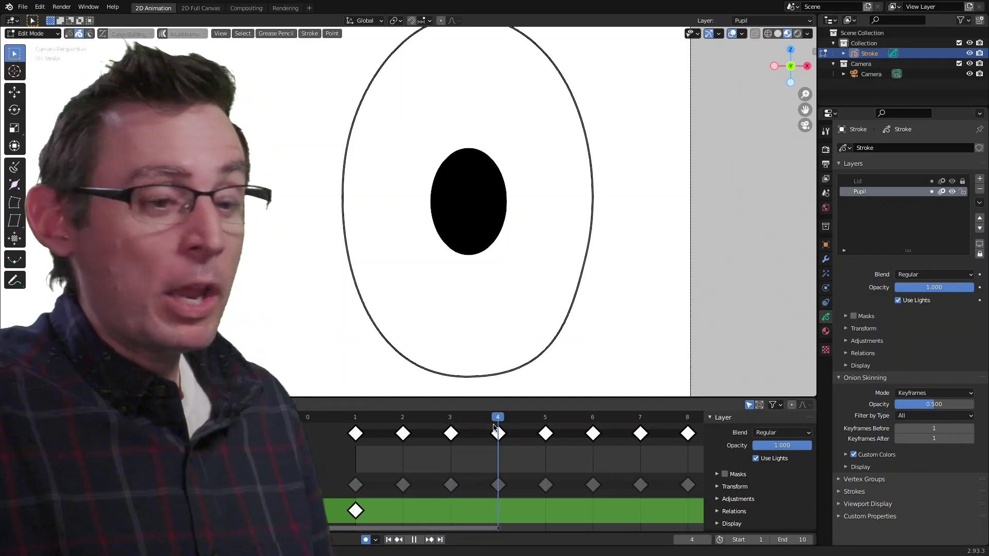
key(Escape)
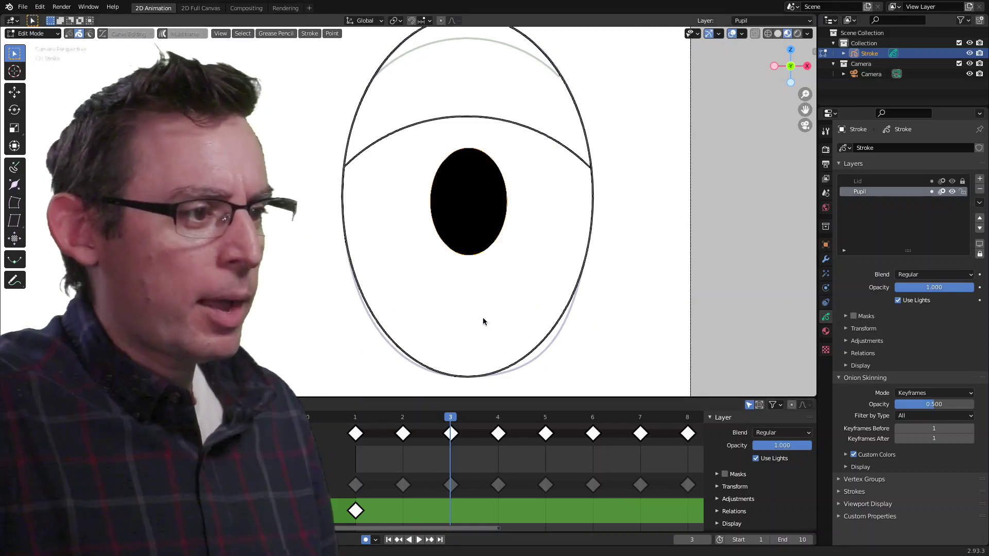
key(g)
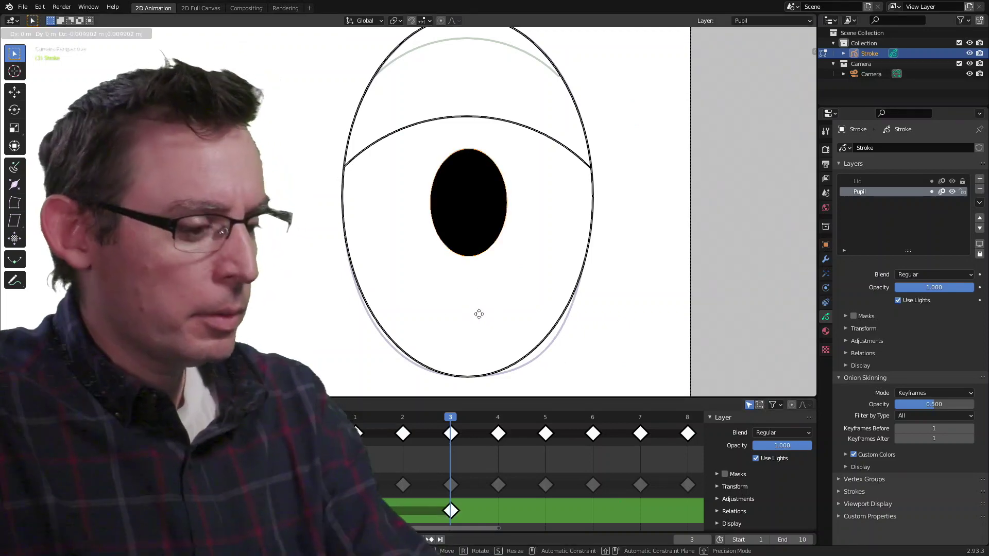
key(z)
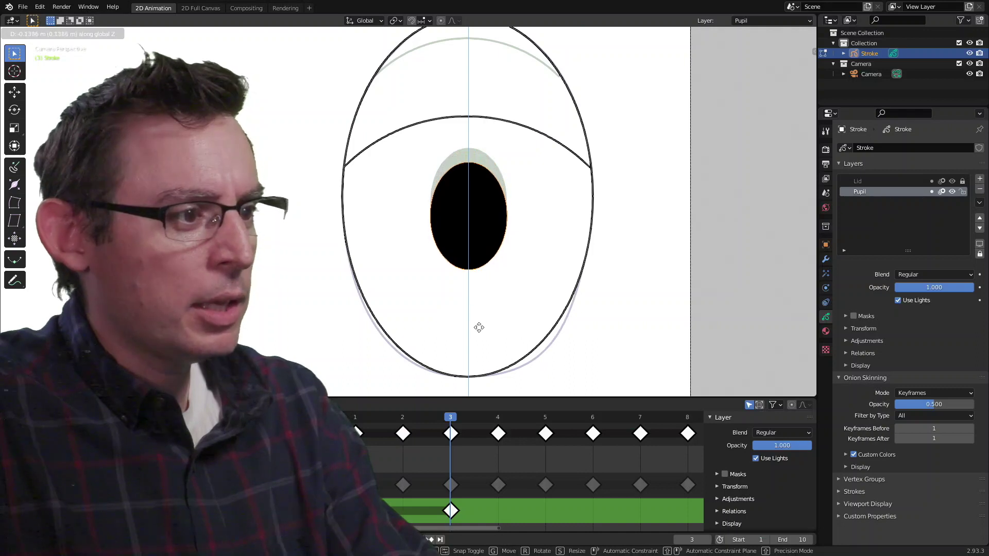
click(479, 336)
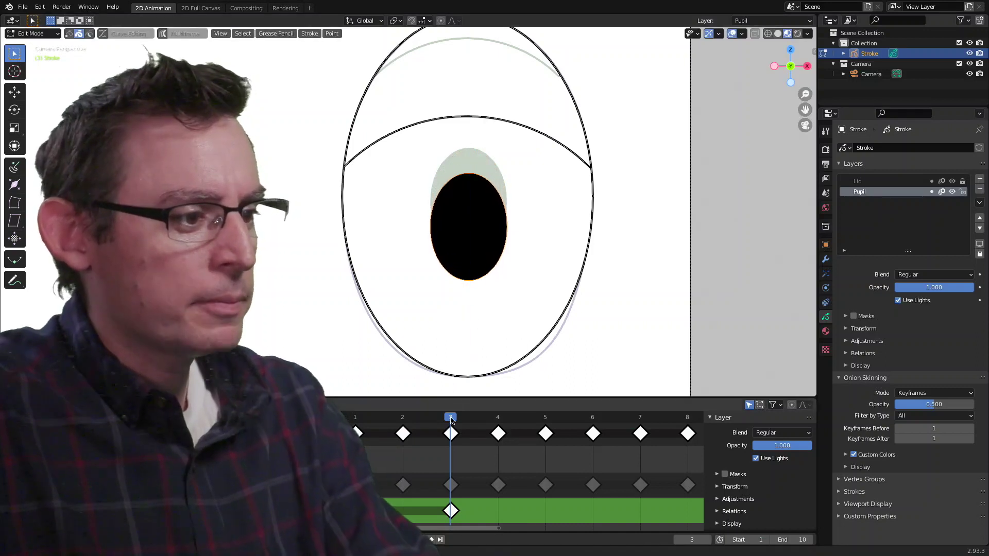
- Step through the first frames of the blink to check the pupil's movement against the eyelid
key(Left)
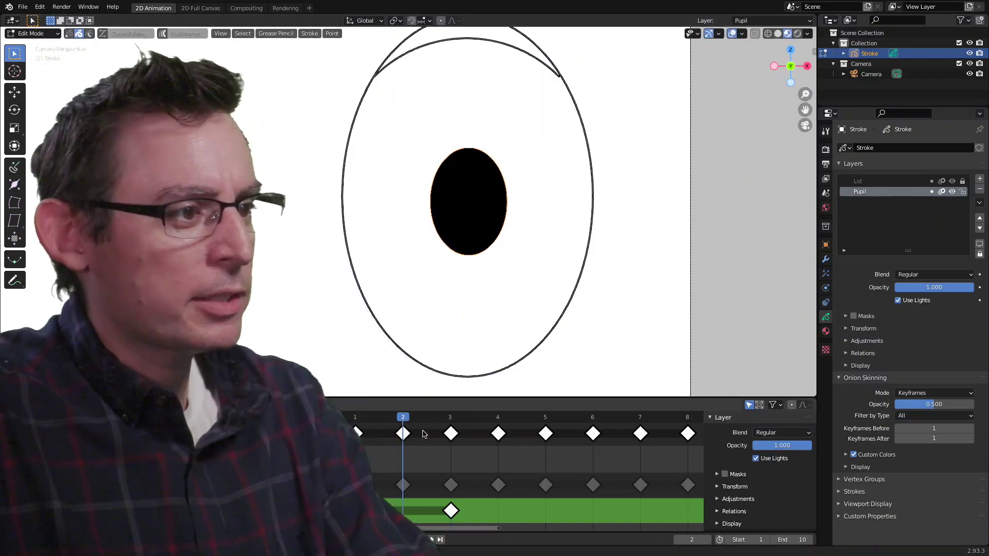
key(Right)
key(Right)
key(Left)
key(Left)
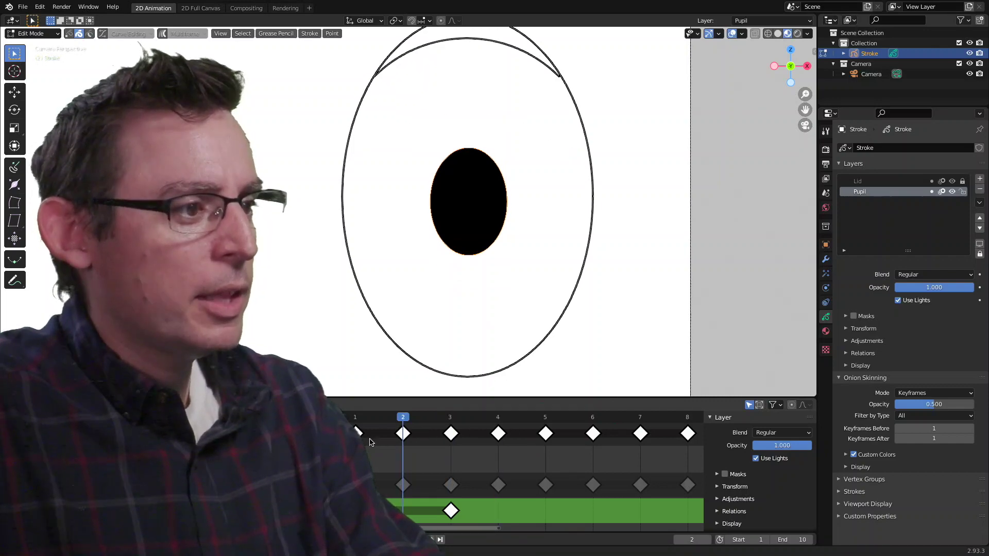
key(Left)
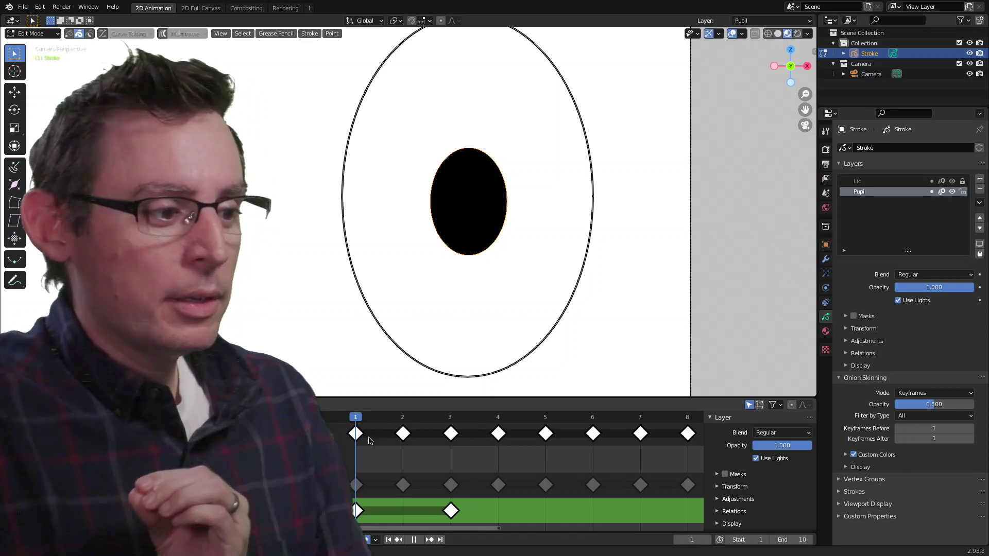
key(space)
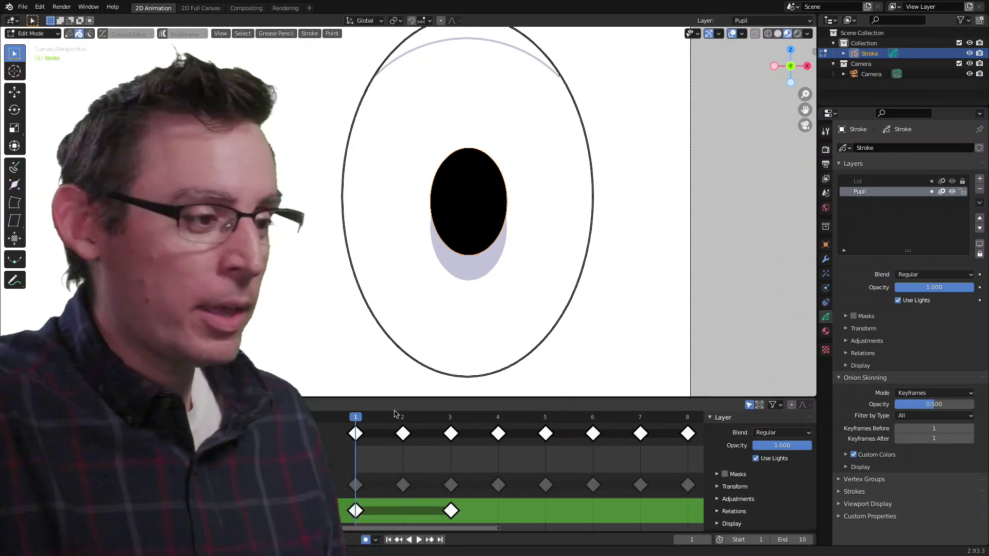
- Duplicate the Pupil layer's frame 3 keyframe onto frame 4 to hold the lowered pose
key(space)
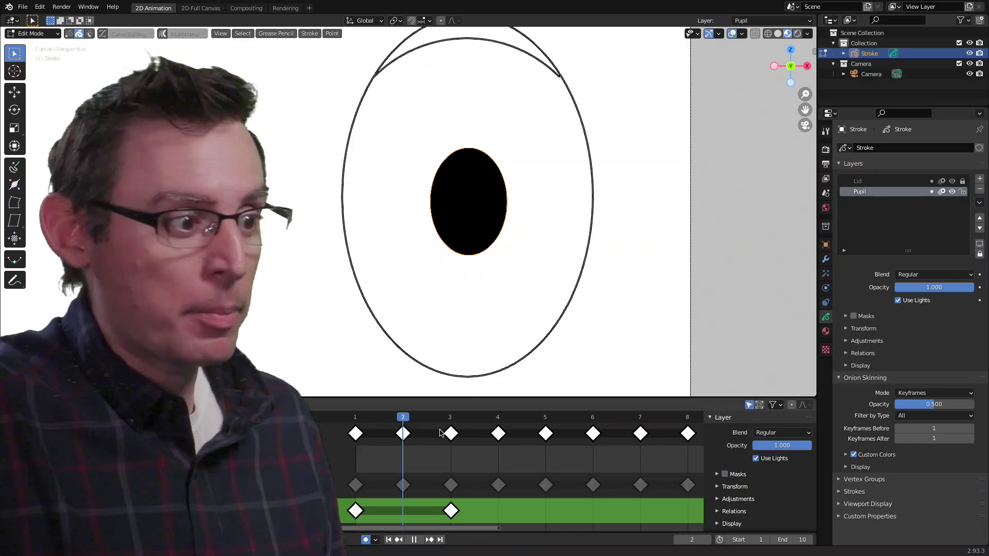
key(space)
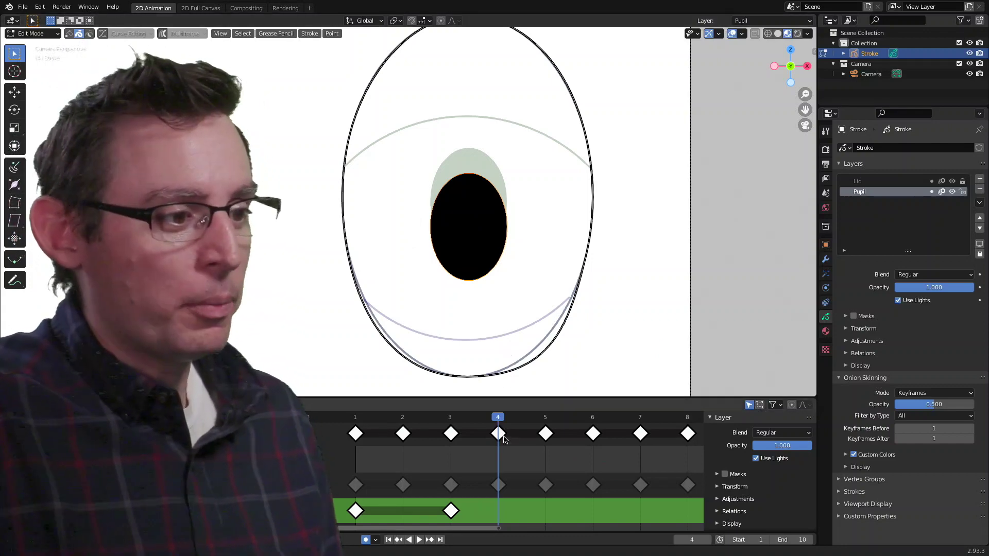
click(452, 510)
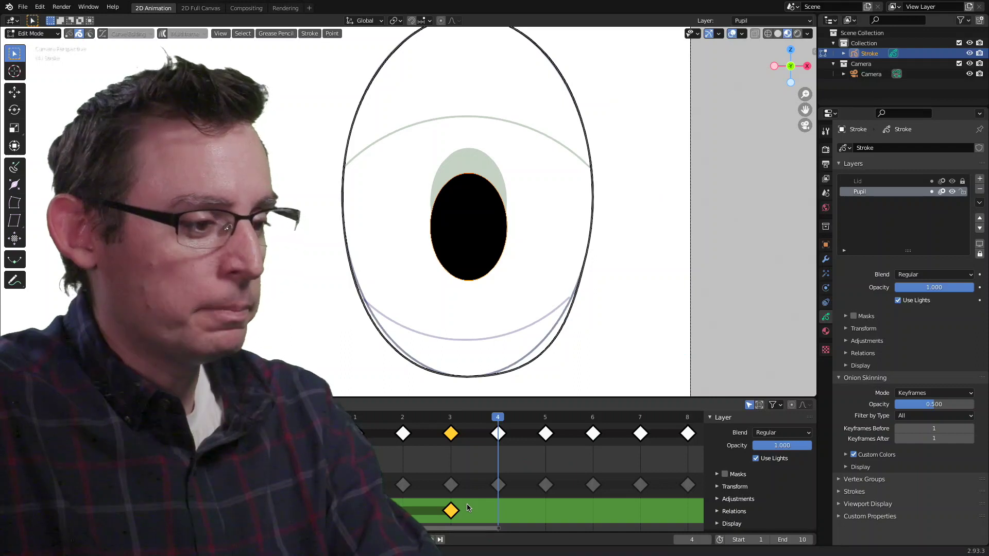
key(g)
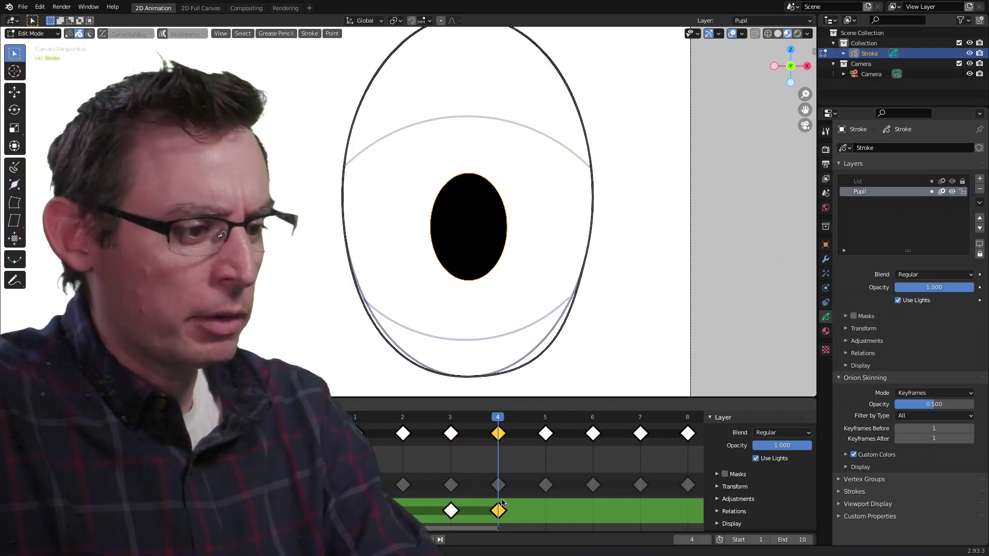
mouse_move(498, 420)
mouse_down()
mouse_move(450, 419)
mouse_move(497, 420)
mouse_up()
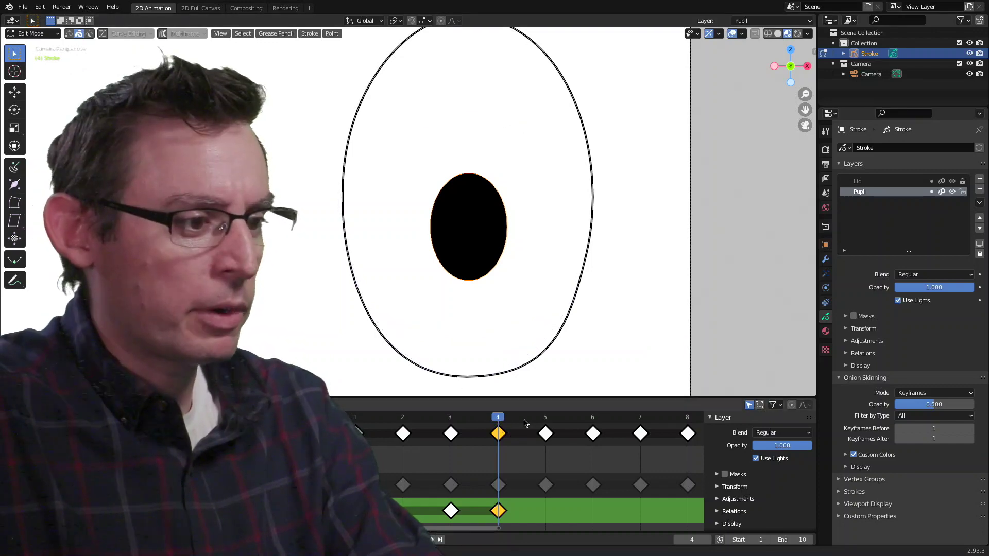
- Move the pupil straight down along Z at frame 5 so its lower edge just passes the lid line
click(545, 419)
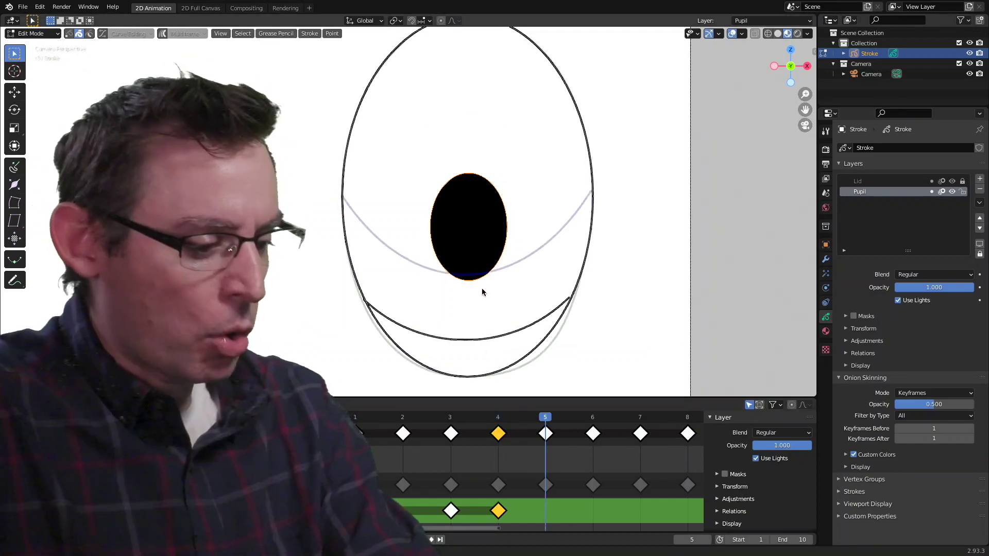
key(g)
key(z)
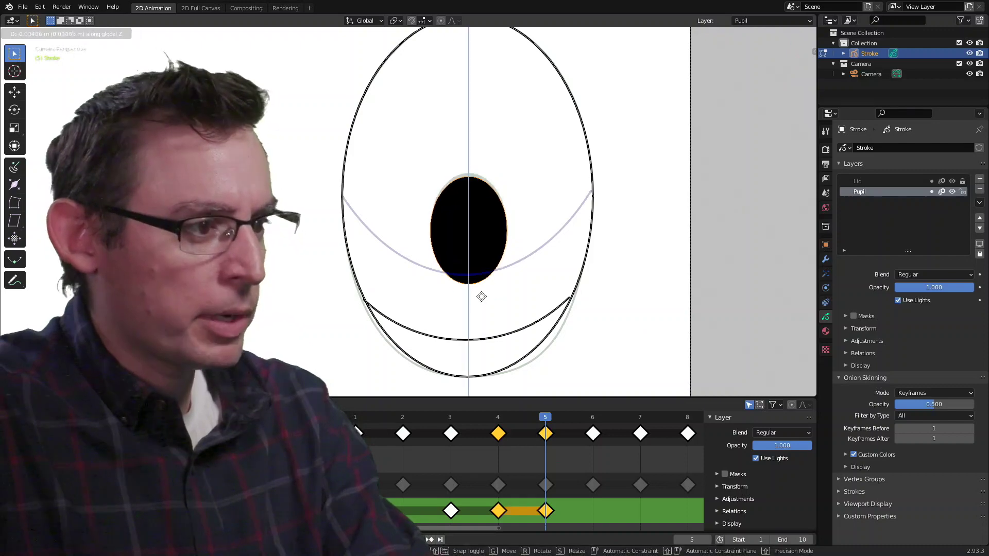
click(474, 359)
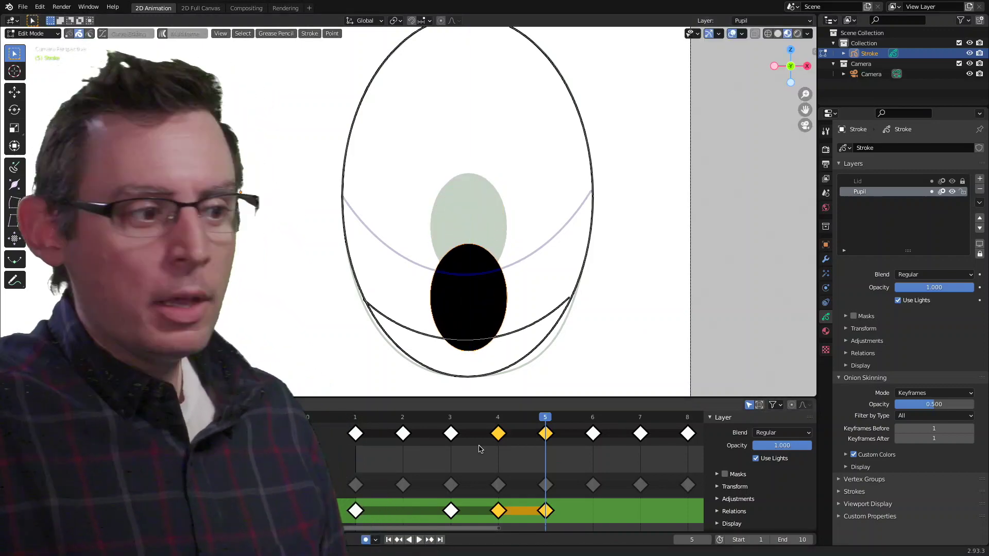
- Raise the pupil about 0.4 m along Z at frame 6 to follow the reopening lid
key(space)
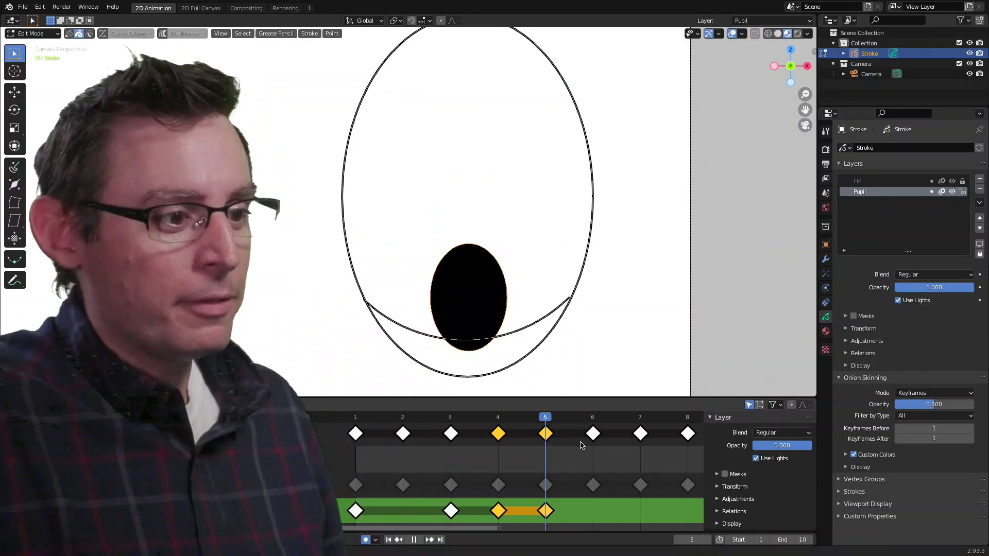
key(space)
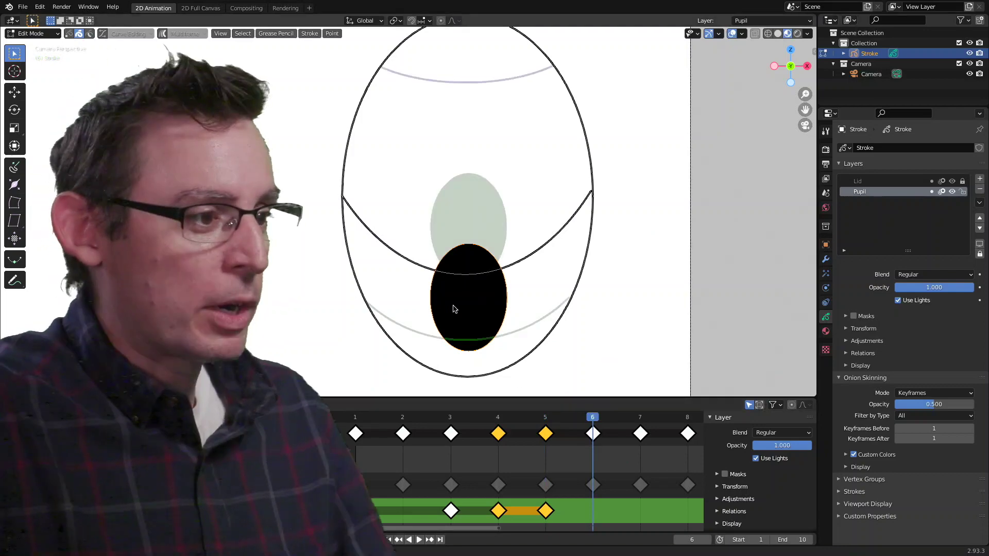
key(g)
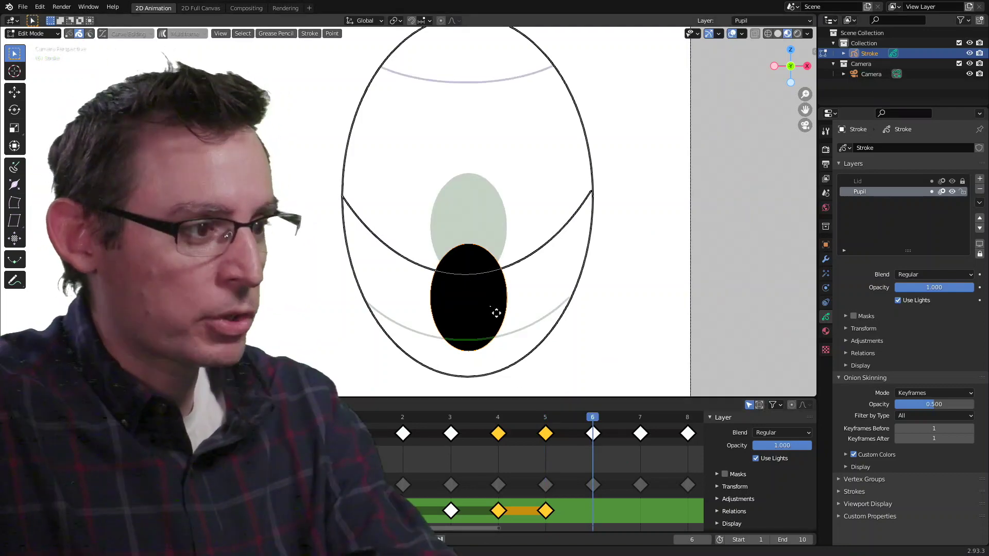
key(x)
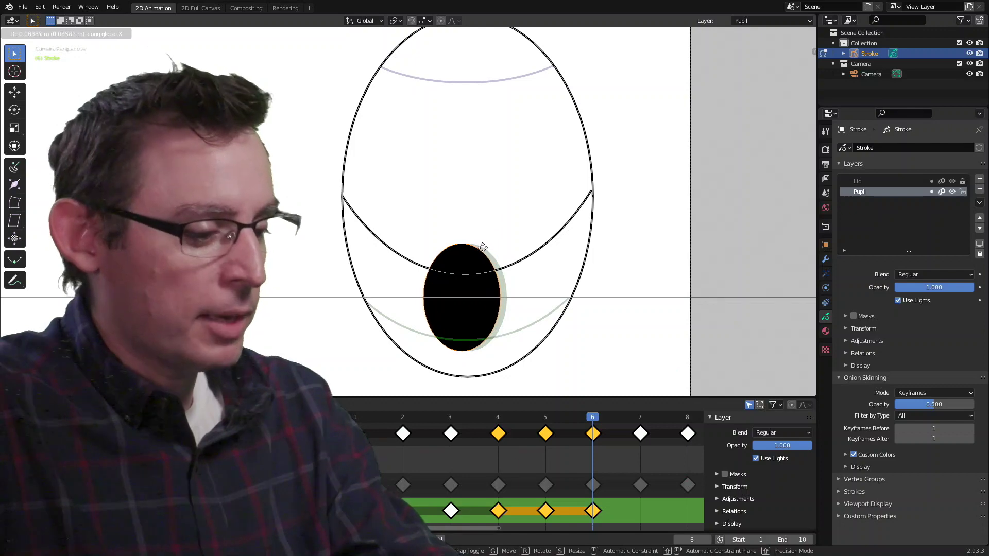
key(z)
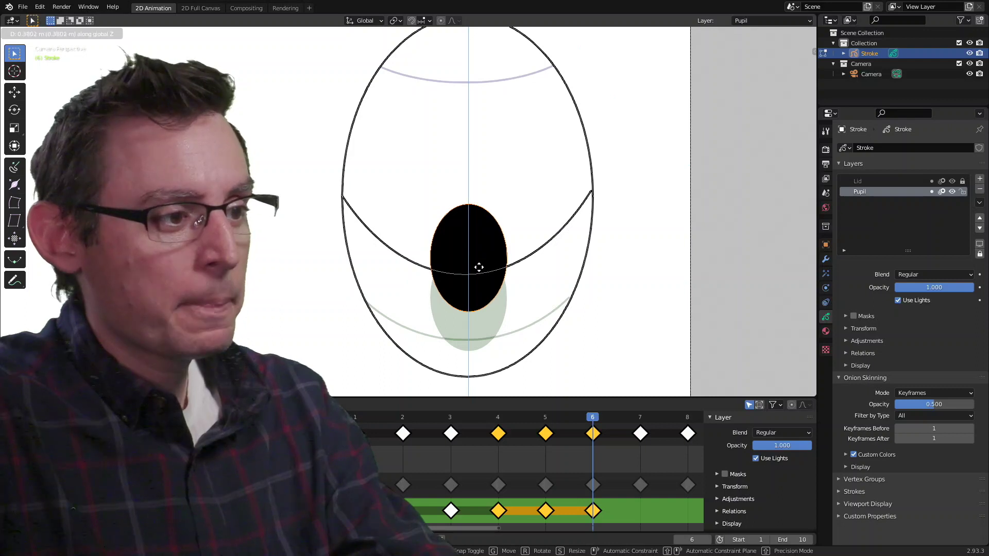
click(479, 267)
- Copy the Pupil layer's frame 1 keyframe to frame 8 to return the pupil to its starting pose
drag(593, 418, 626, 449)
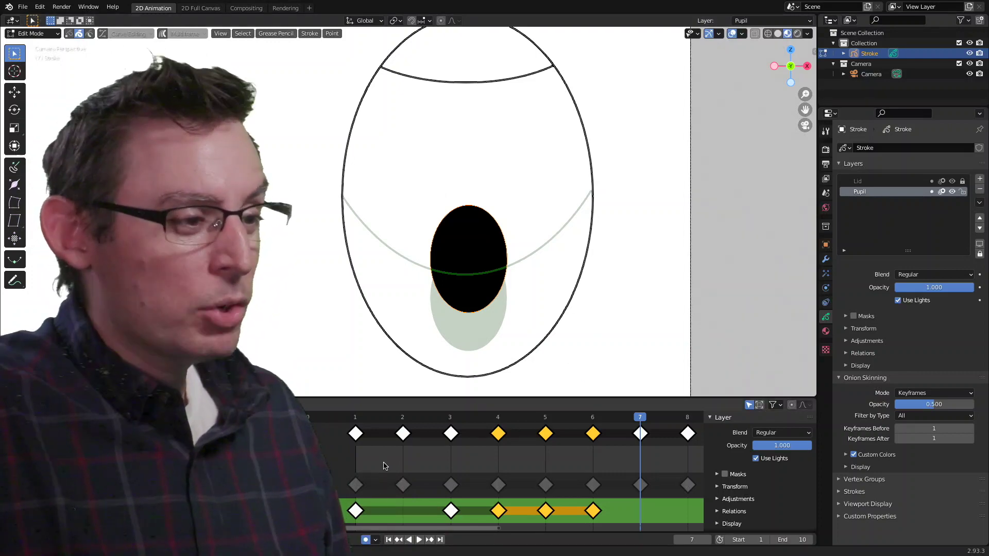
click(384, 465)
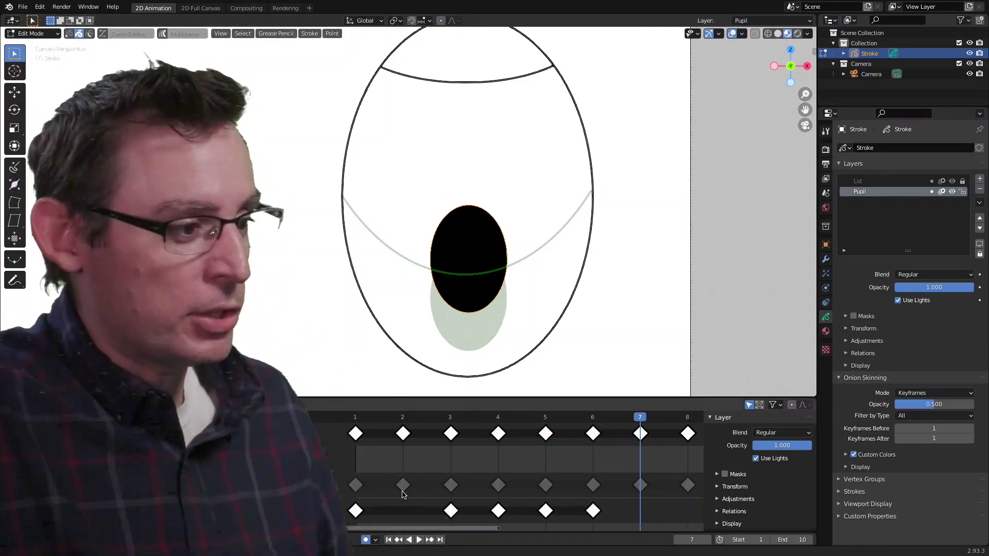
click(361, 420)
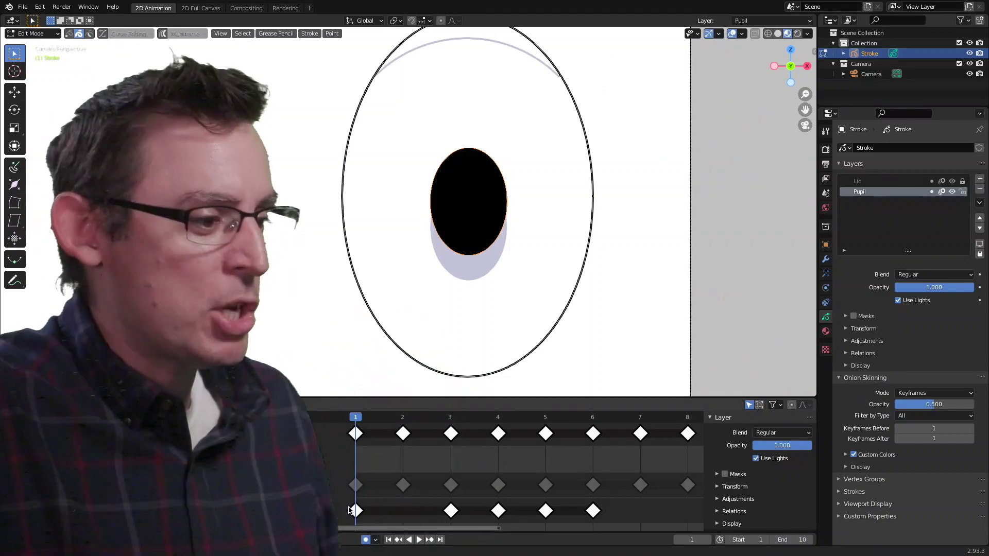
click(350, 510)
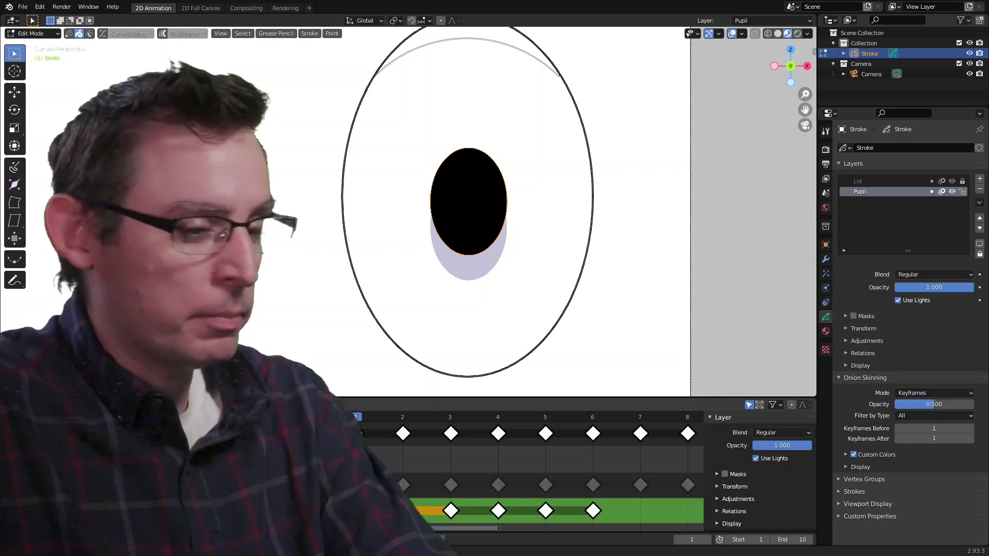
drag(350, 510, 682, 491)
- Raise the pupil about 0.5 m along Z at frame 7, just short of its resting position, and review the blink
drag(376, 418, 639, 418)
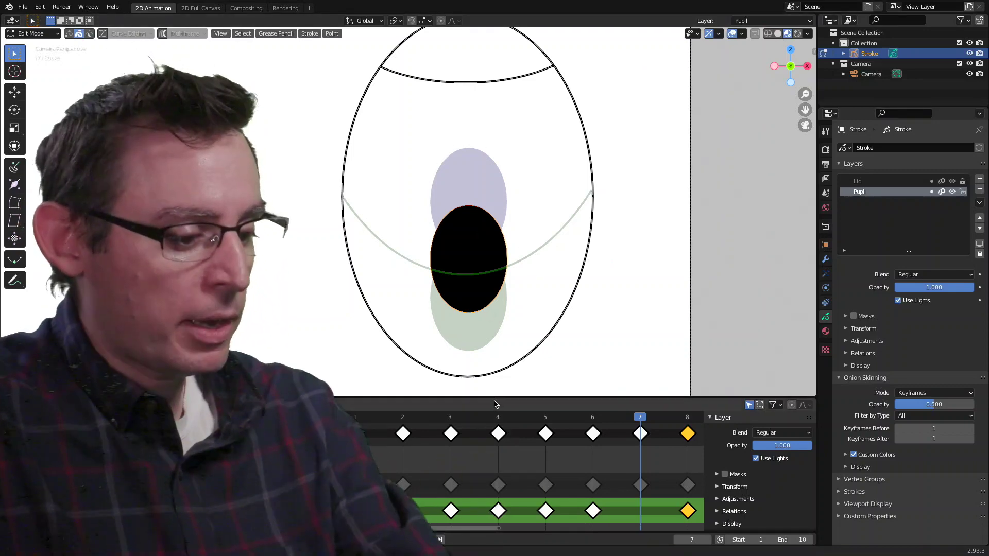
key(g)
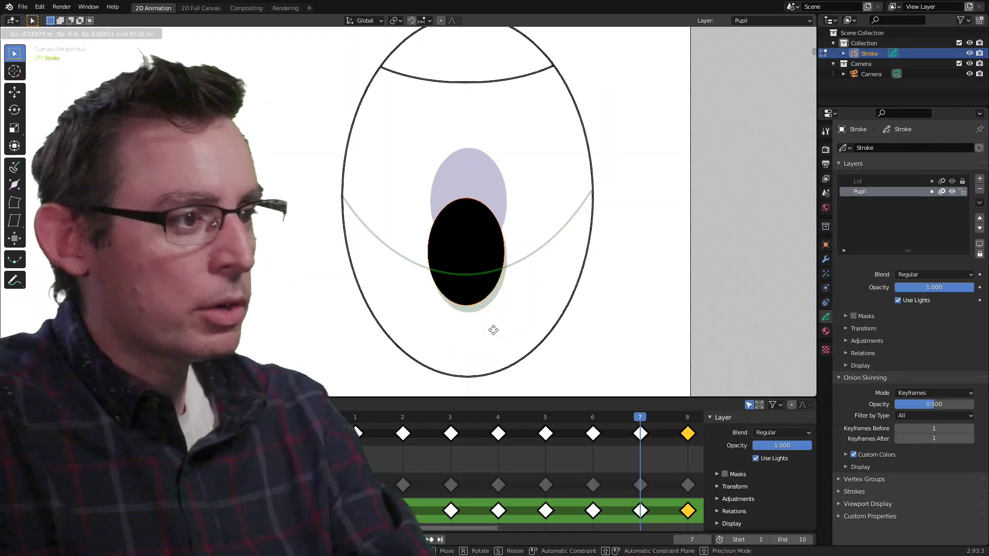
key(z)
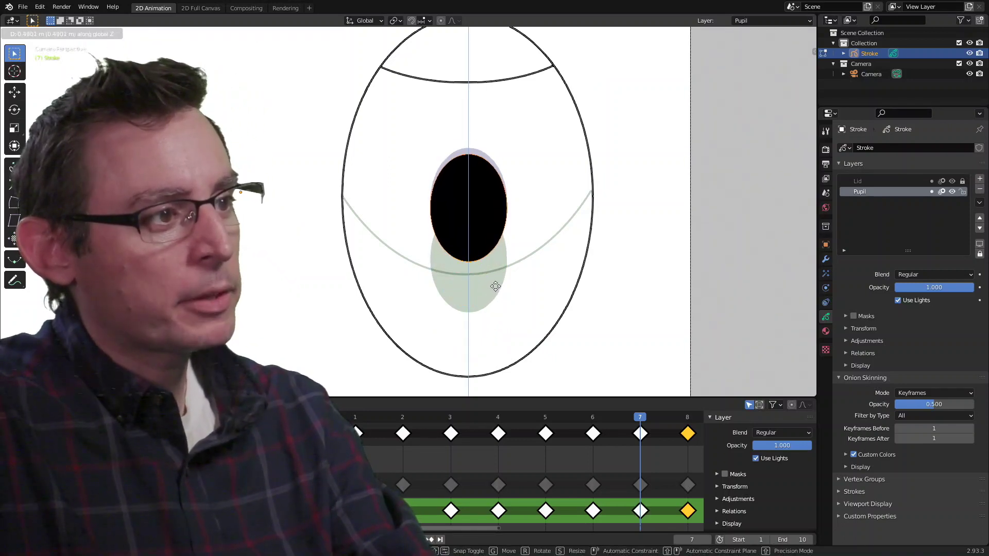
click(495, 289)
drag(645, 418, 353, 431)
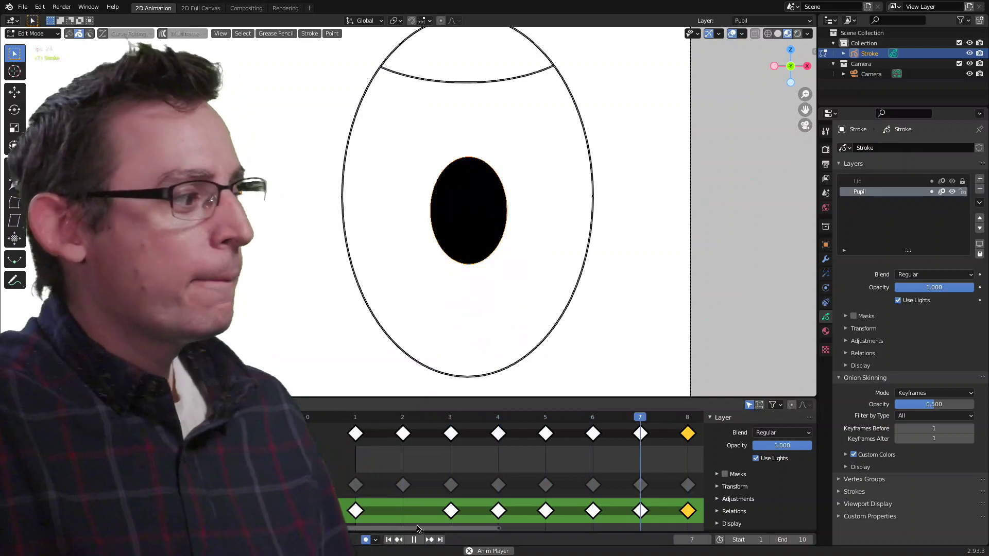